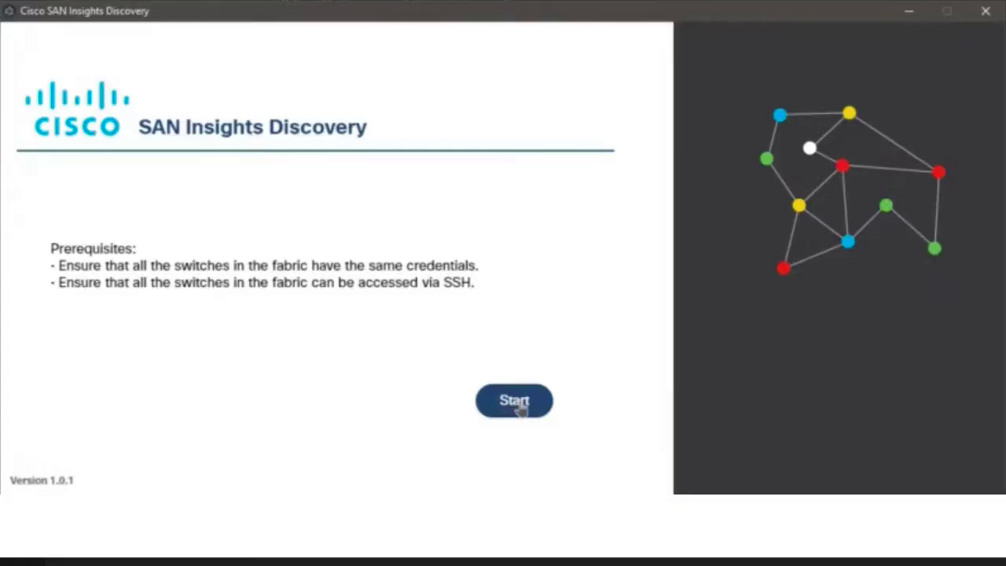
Start collection for fabric 'CiscoFabric' with the seed switch IP address, username and password
click(515, 402)
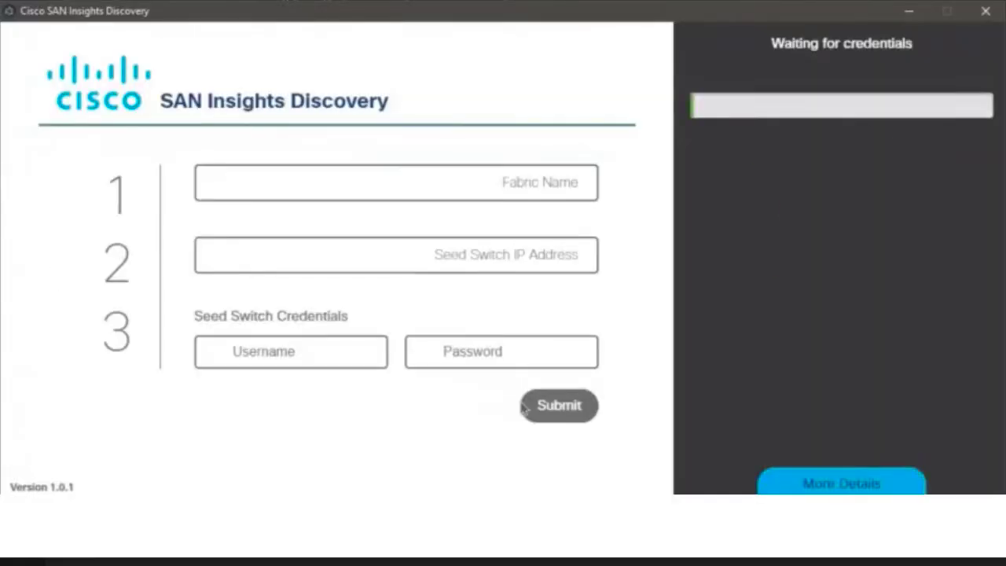
click(439, 193)
text(CiscoFabric)
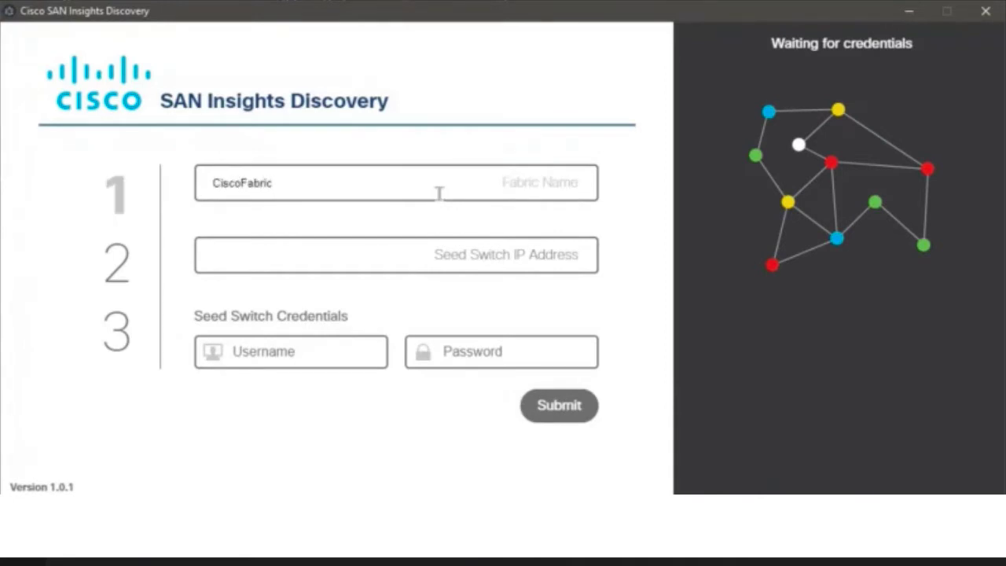
click(410, 244)
text(XXX.XXX.XX.XXX)
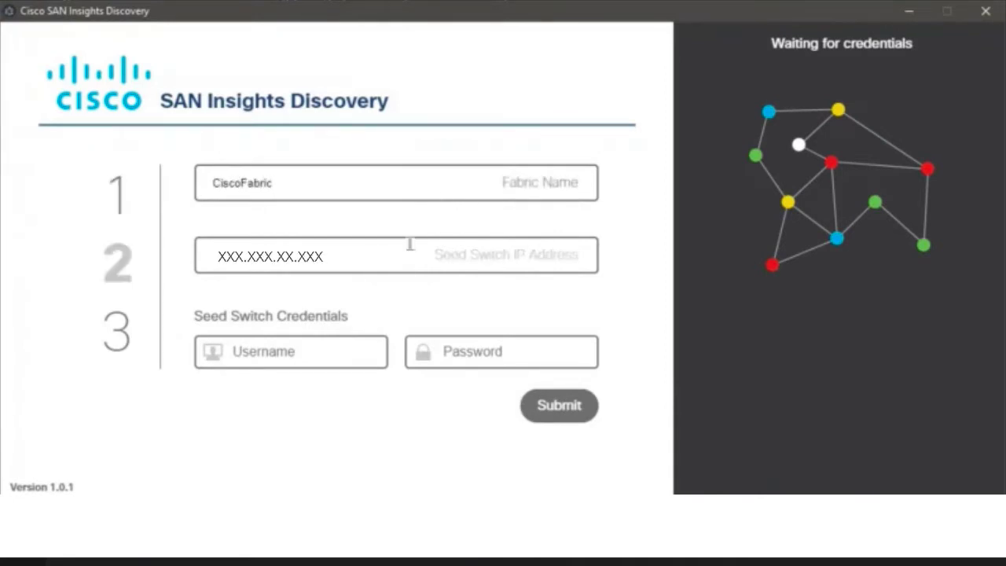
click(367, 349)
text(XXXX)
click(521, 348)
text(XXXXXXXX)
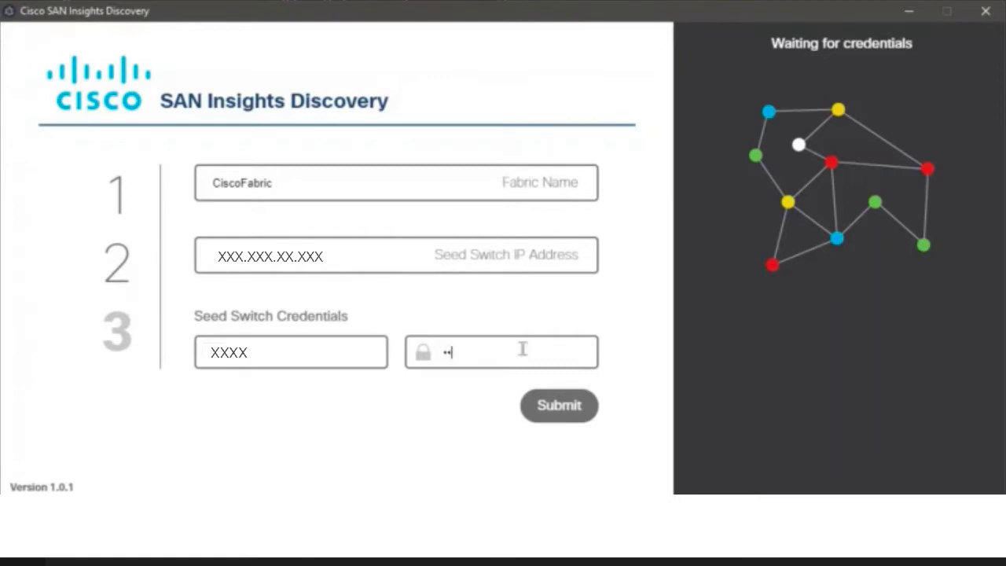
click(536, 404)
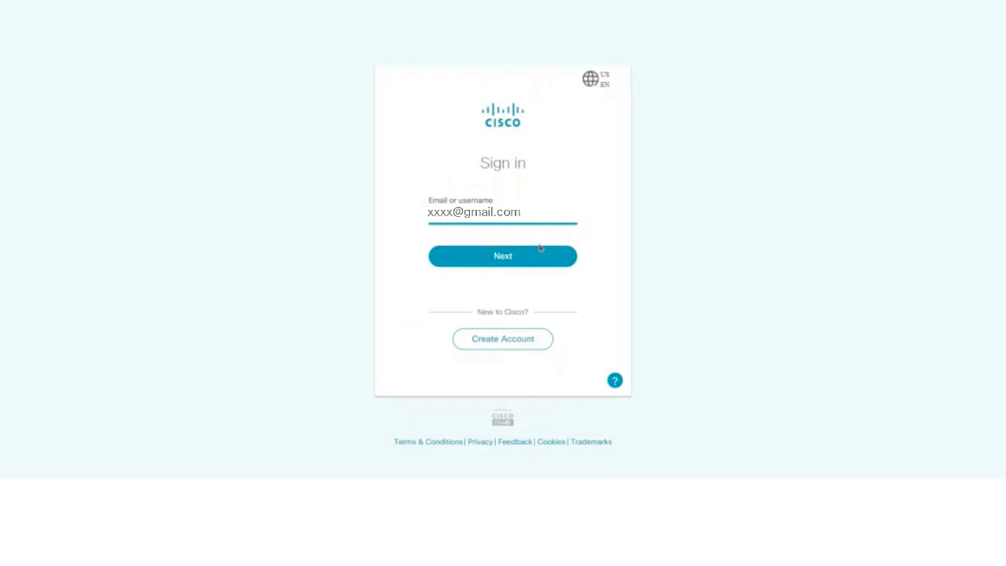
Sign in to csid.cisco.com with the account password
click(519, 257)
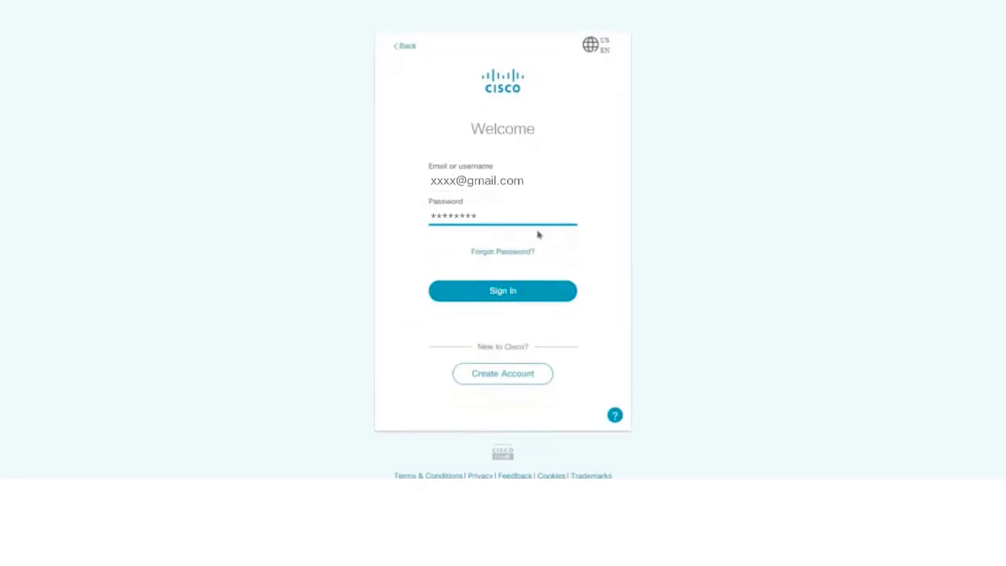
key(Return)
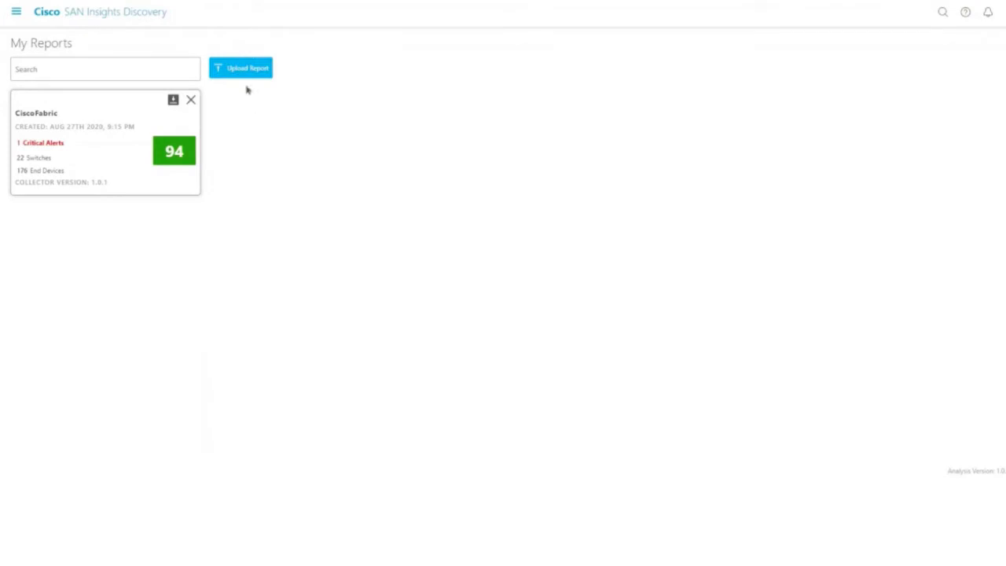
Delete the old CiscoFabric report, upload CiscoFabric_1598543126.zip from Downloads, and open it
click(68, 68)
click(191, 100)
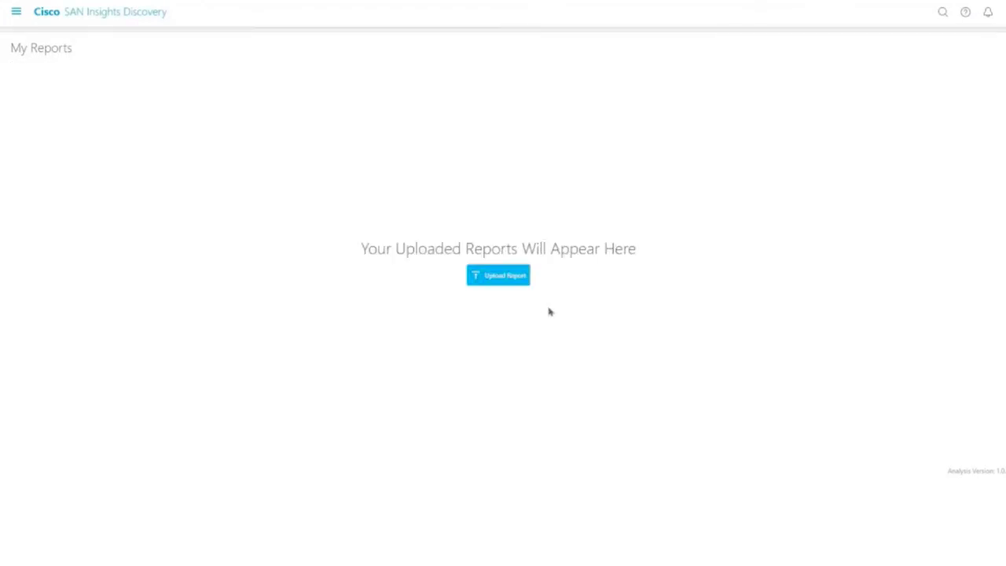
click(507, 284)
click(45, 112)
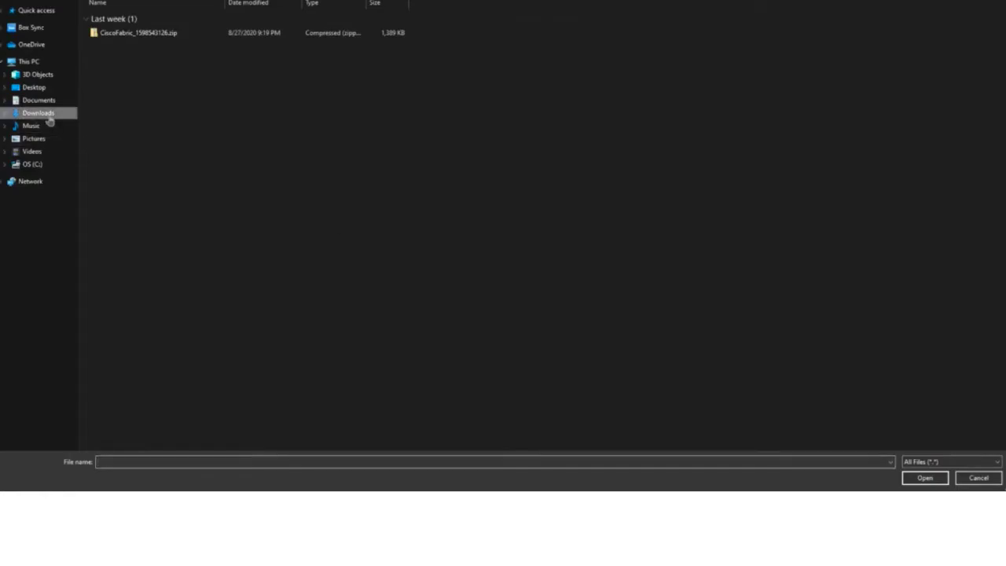
click(130, 35)
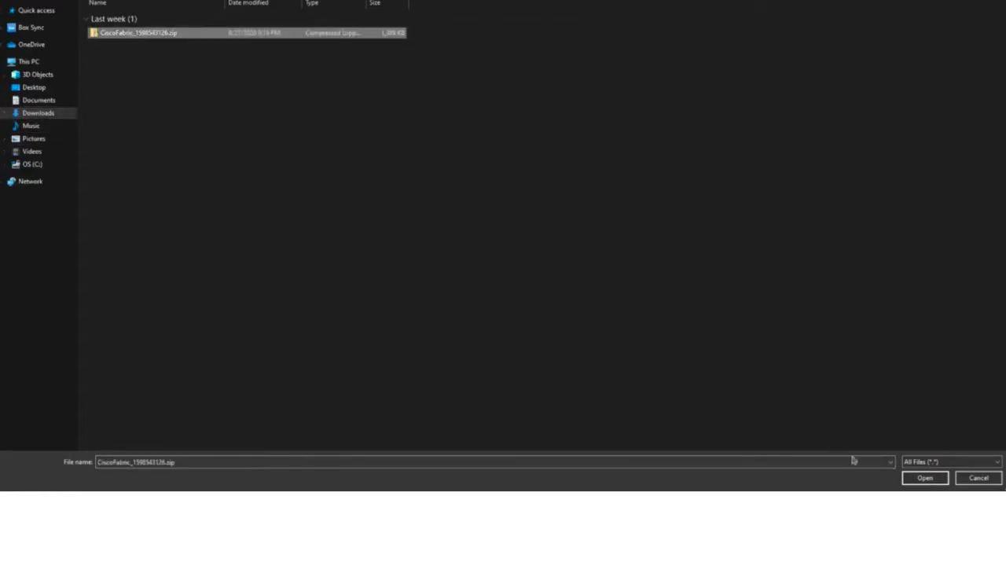
click(923, 477)
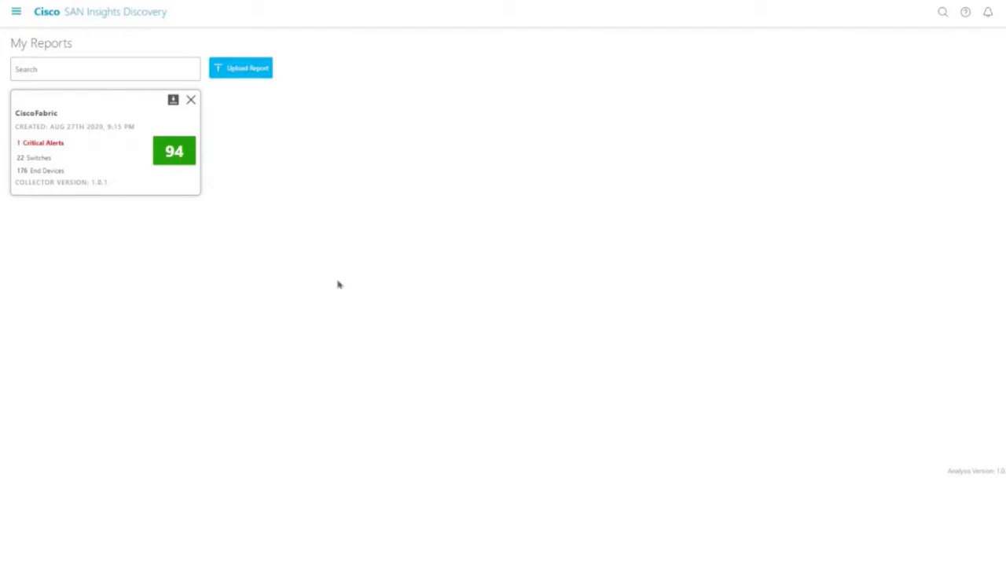
click(112, 161)
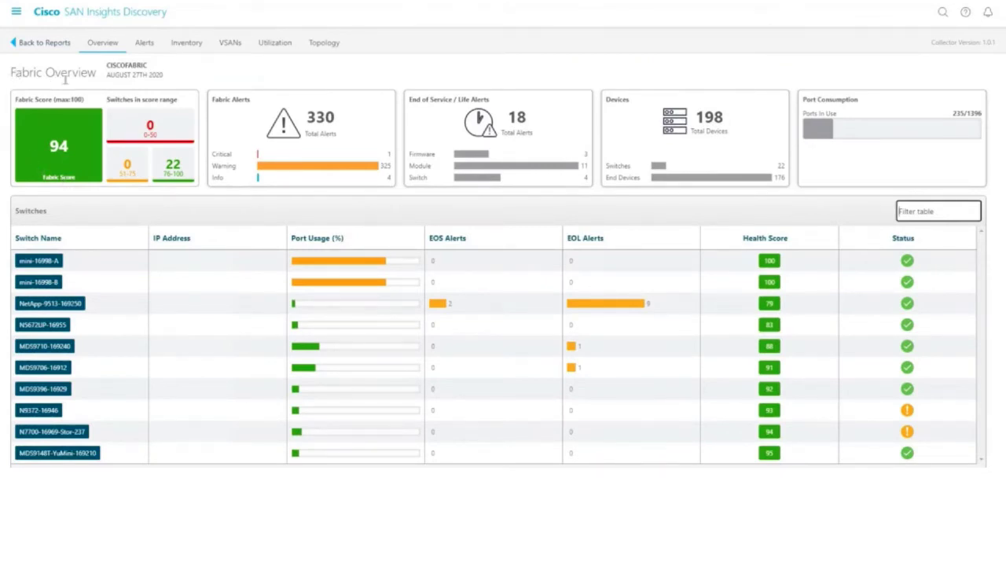
Browse the fabric's Alerts and Inventory tabs, then return to Alerts
click(149, 48)
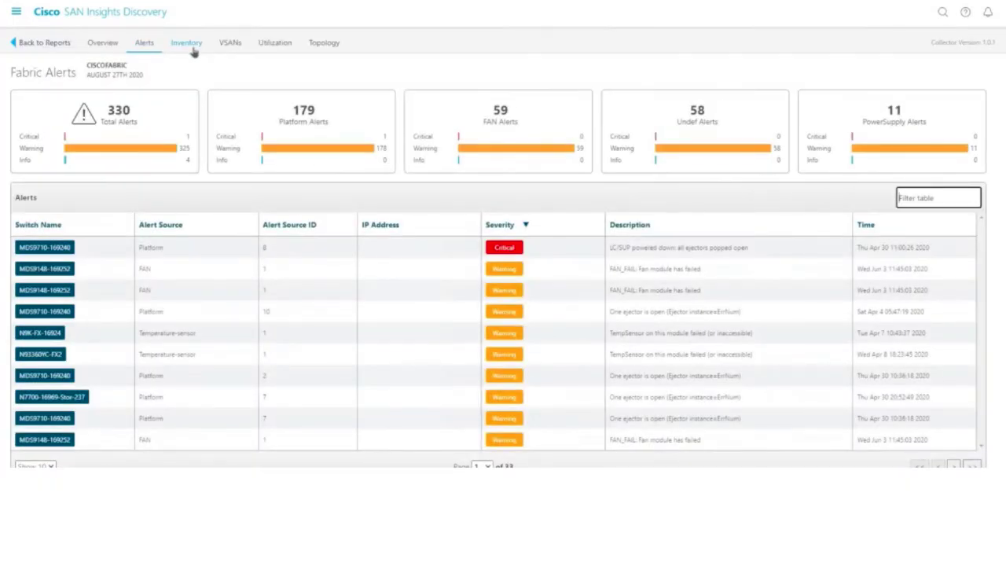
click(189, 47)
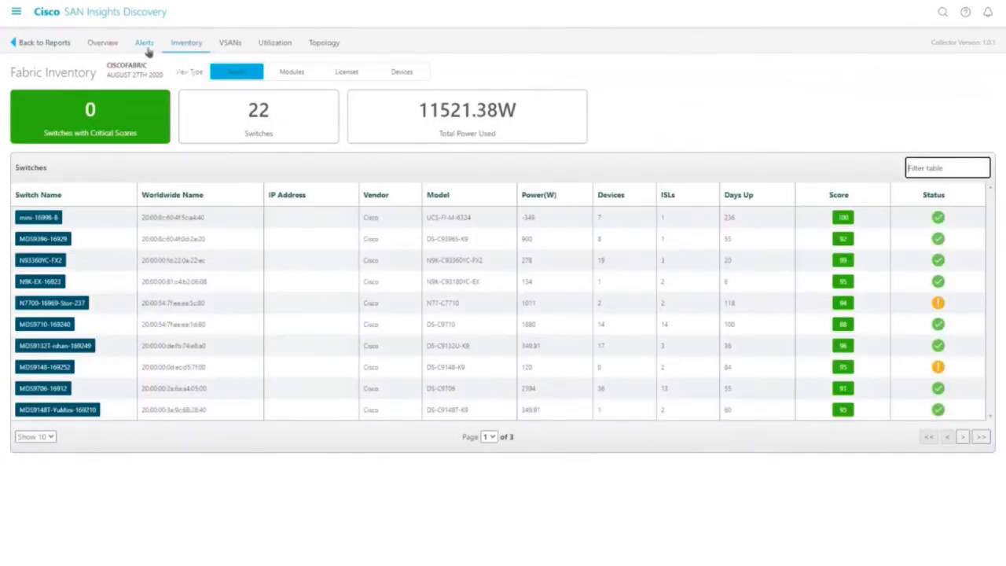
click(147, 47)
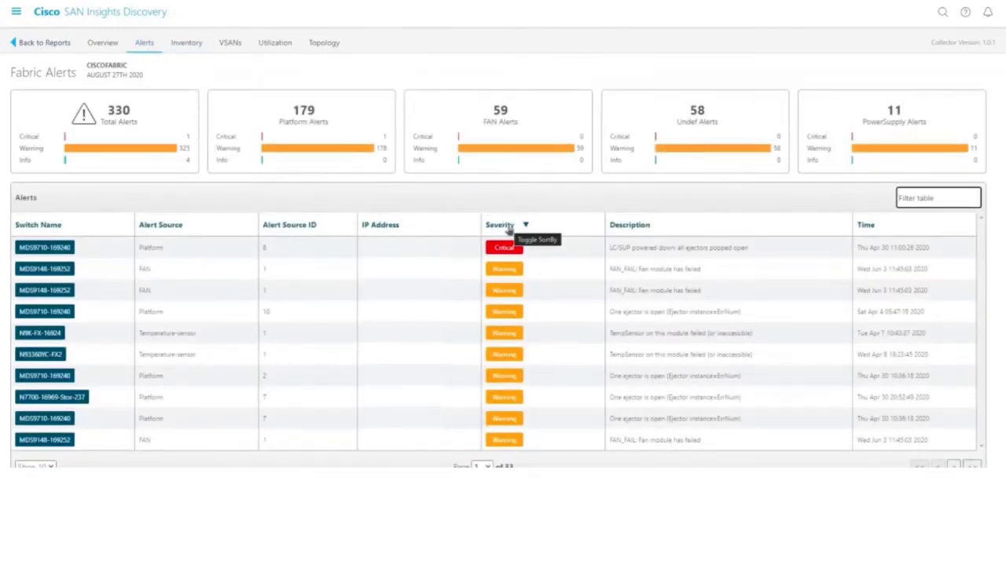
Sort alerts by severity with Info first, filter for 'xBAR', then clear it and return to Overview
click(510, 228)
click(510, 228)
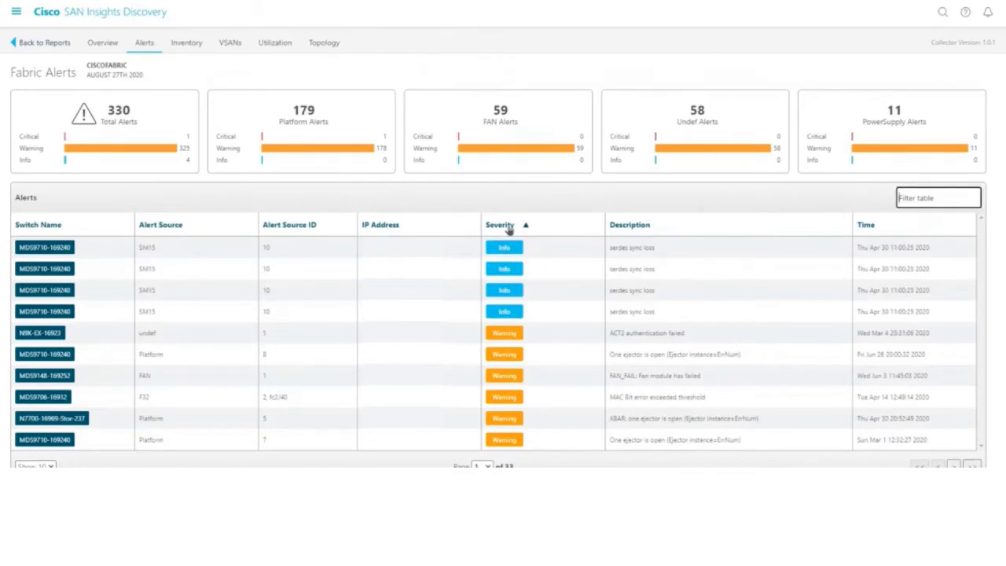
click(923, 196)
text(xBAR)
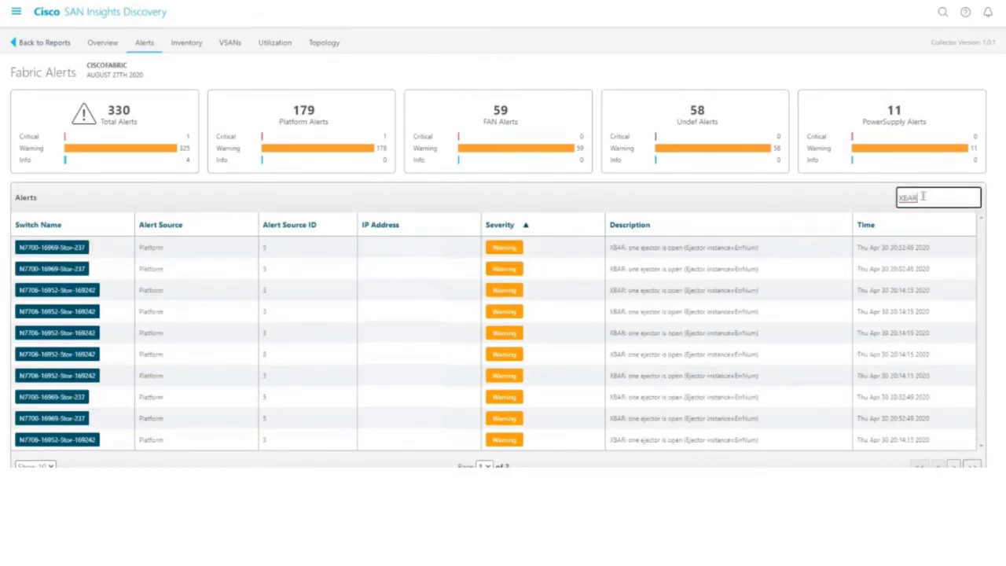
click(144, 42)
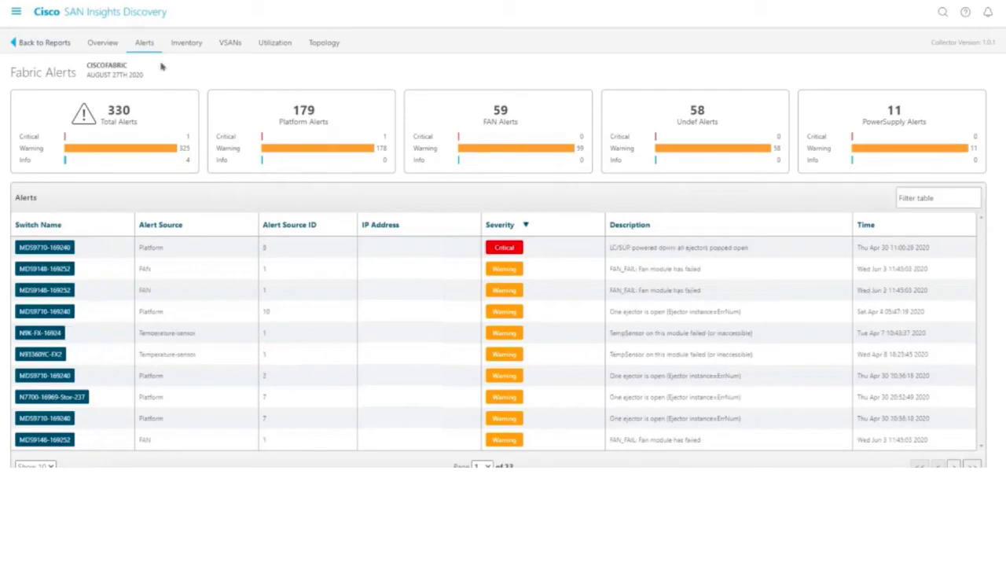
click(103, 45)
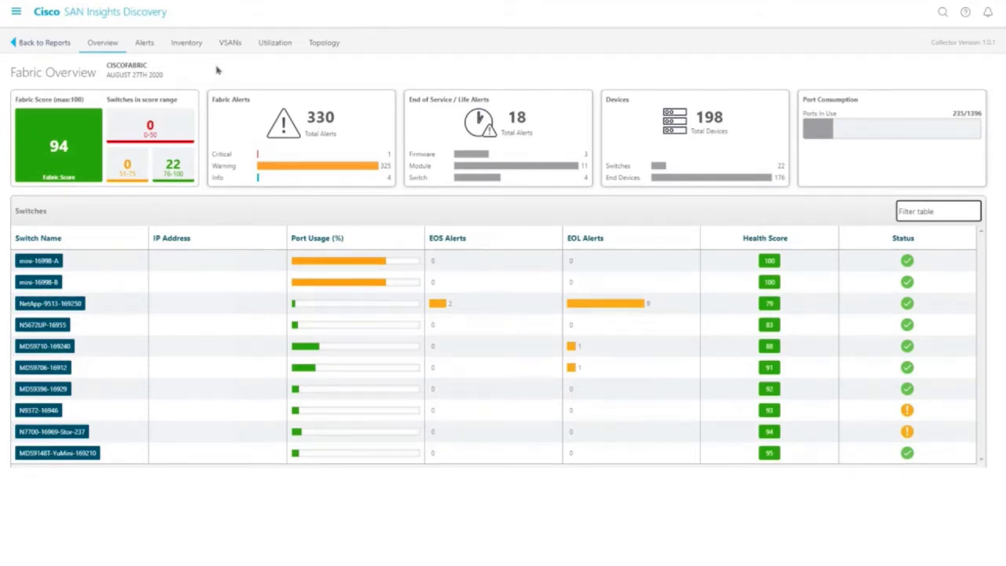
click(38, 263)
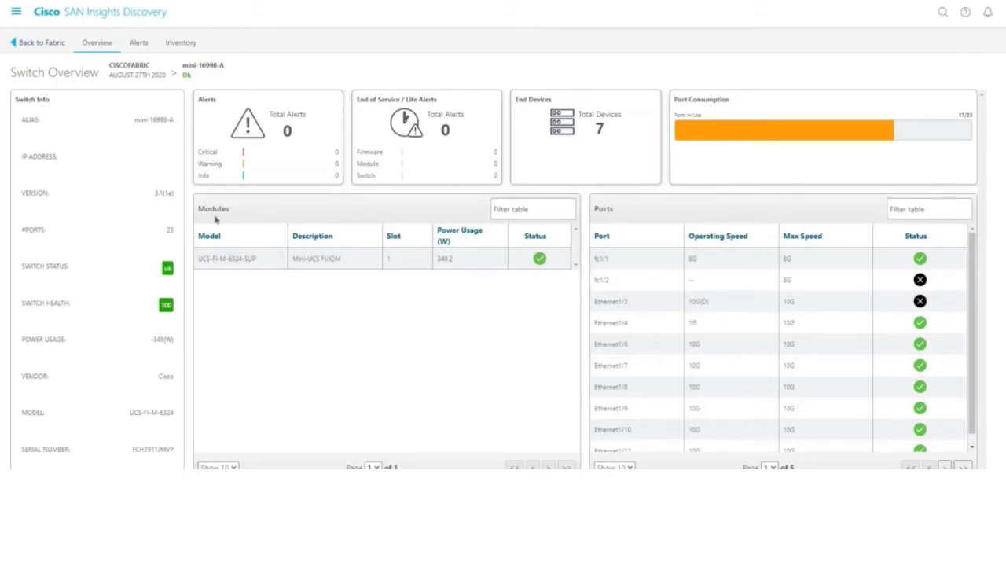
click(48, 43)
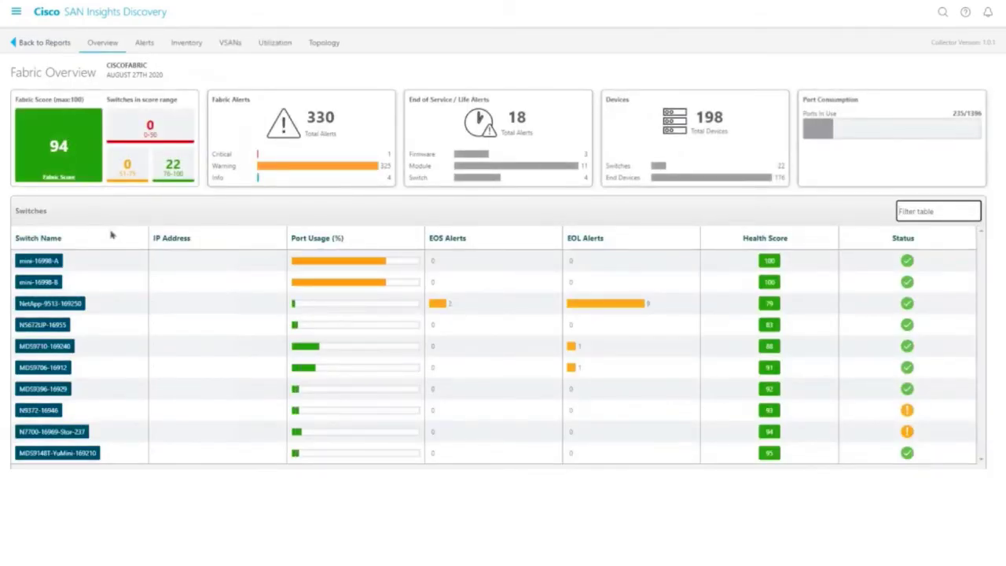
Check switch mini-16998-B, filter alerts to Platform then FAN, then clear the filter
click(37, 285)
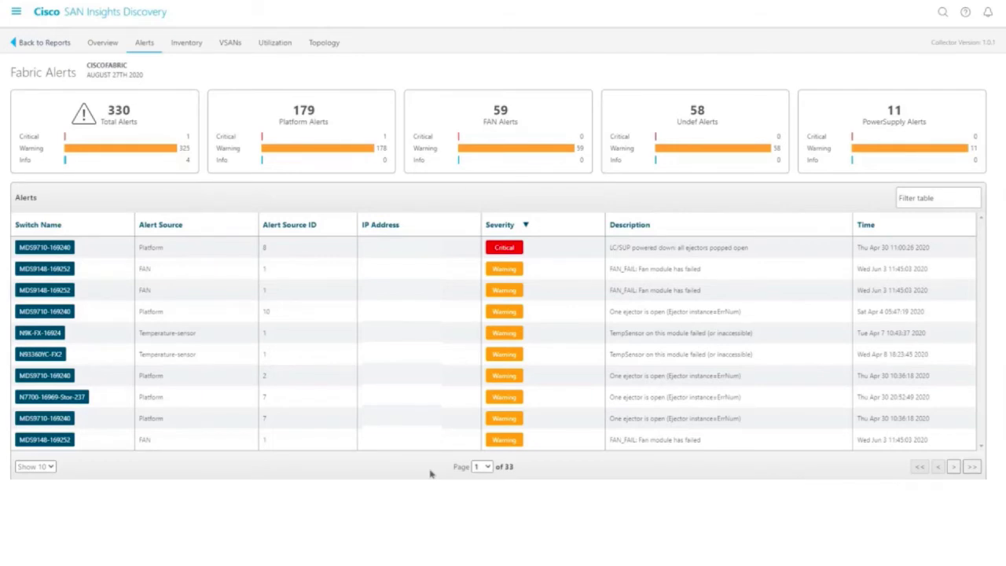
click(338, 168)
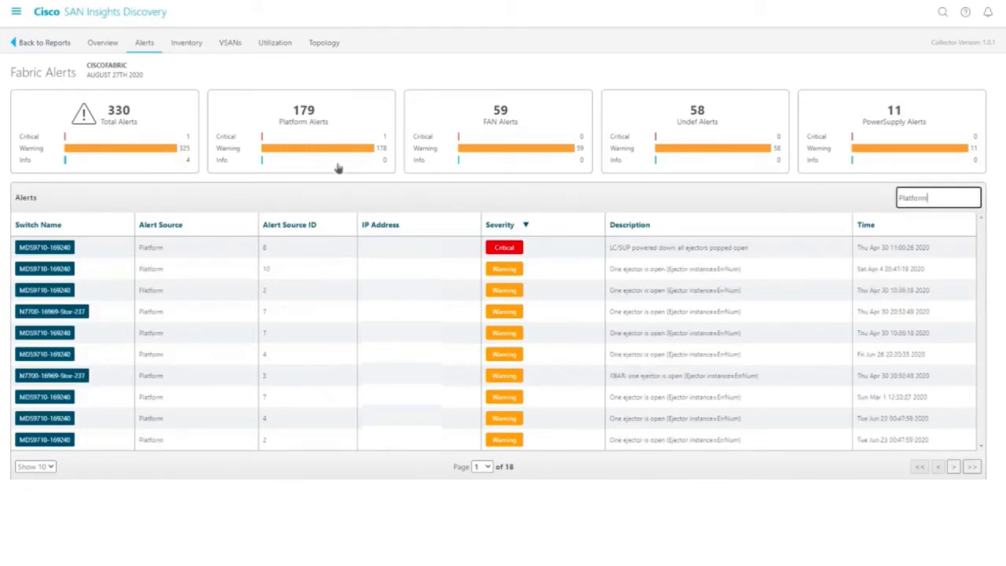
click(488, 152)
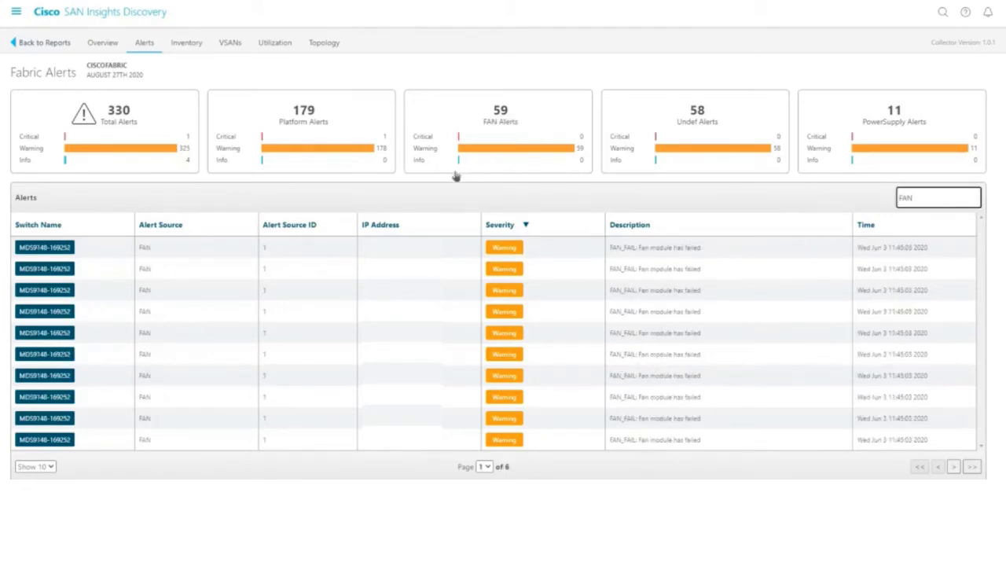
click(171, 125)
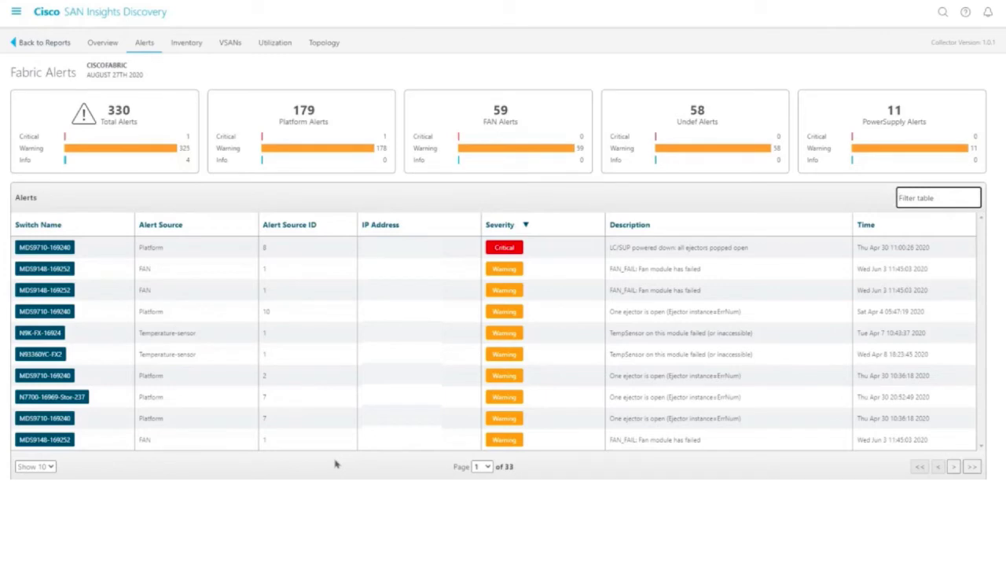
click(103, 44)
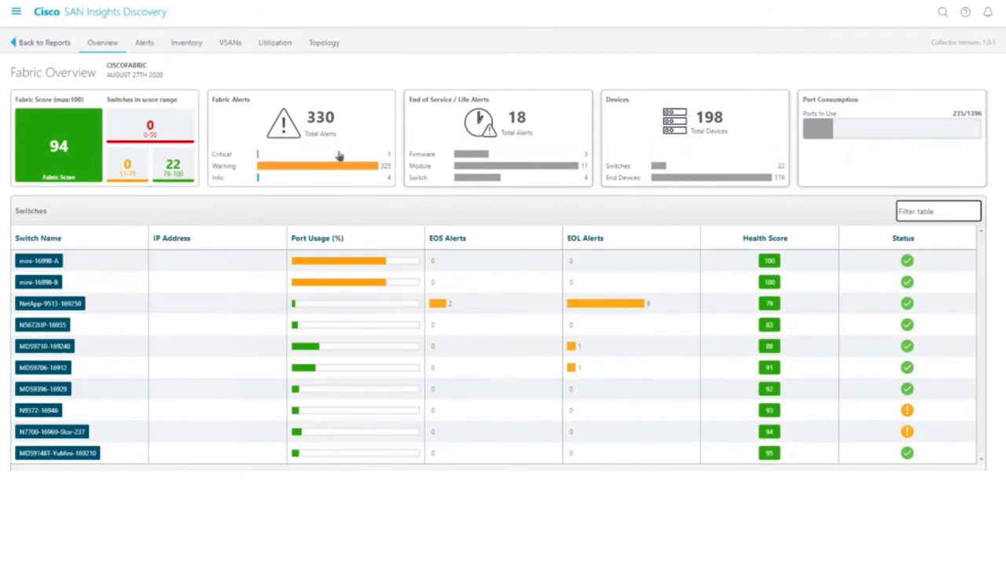
click(338, 157)
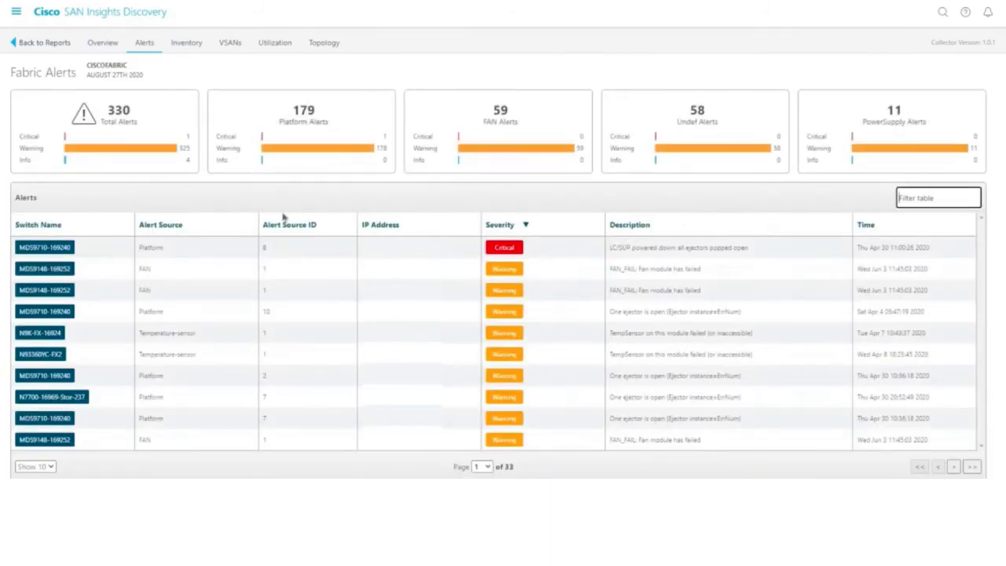
click(64, 248)
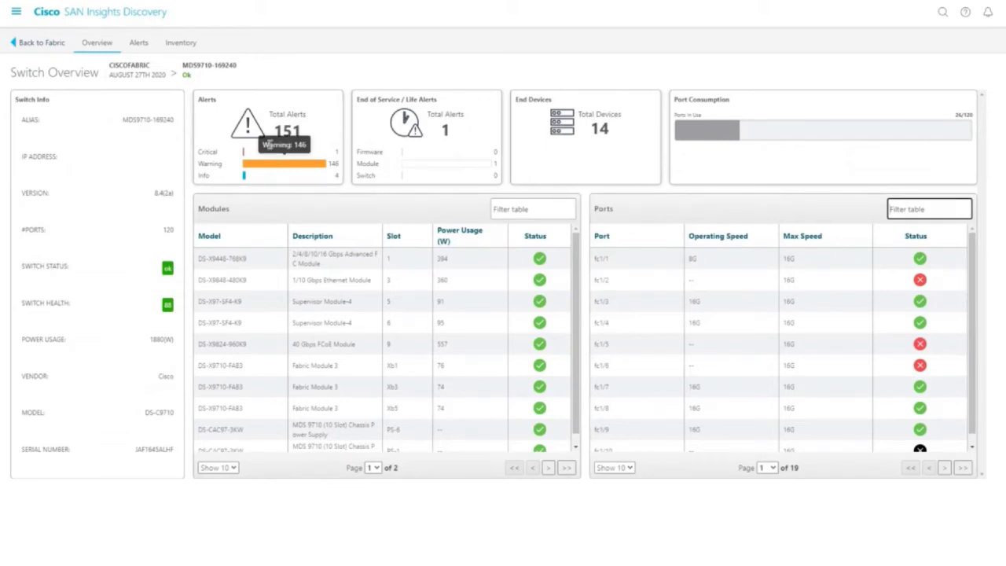
click(270, 151)
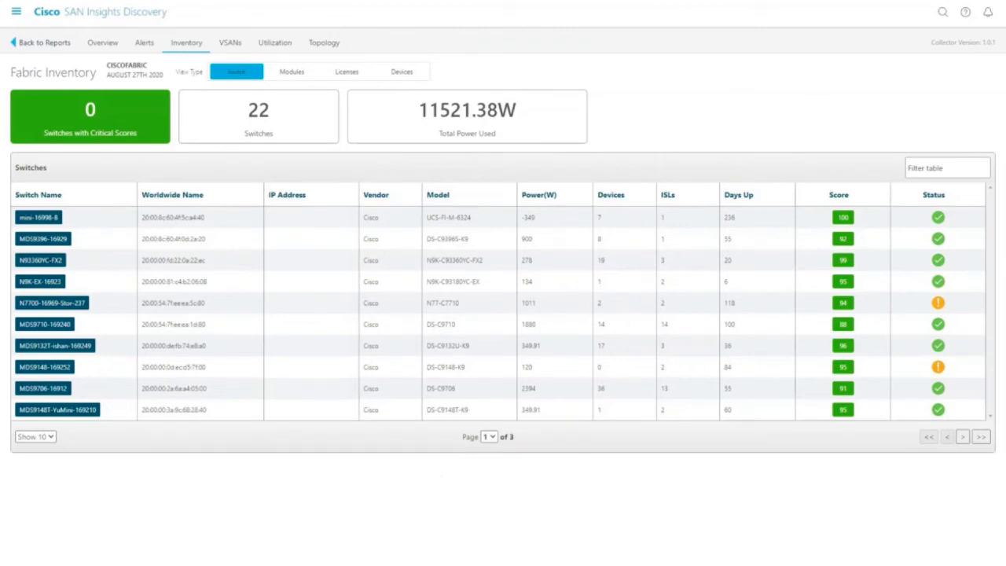
Show the fabric inventory's Modules view
click(291, 78)
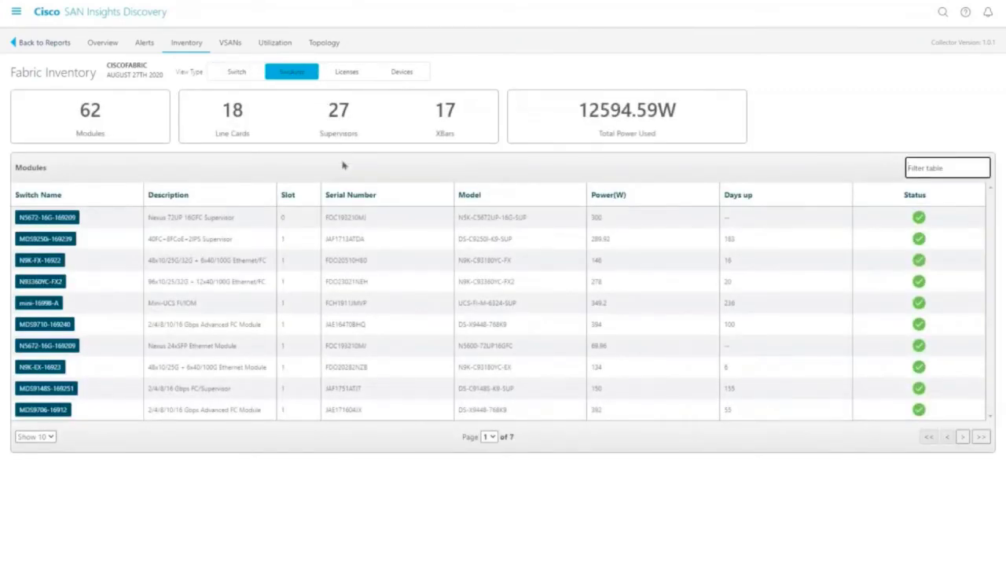
Review the Licenses and Devices inventory views, then return to the Switch list
click(345, 74)
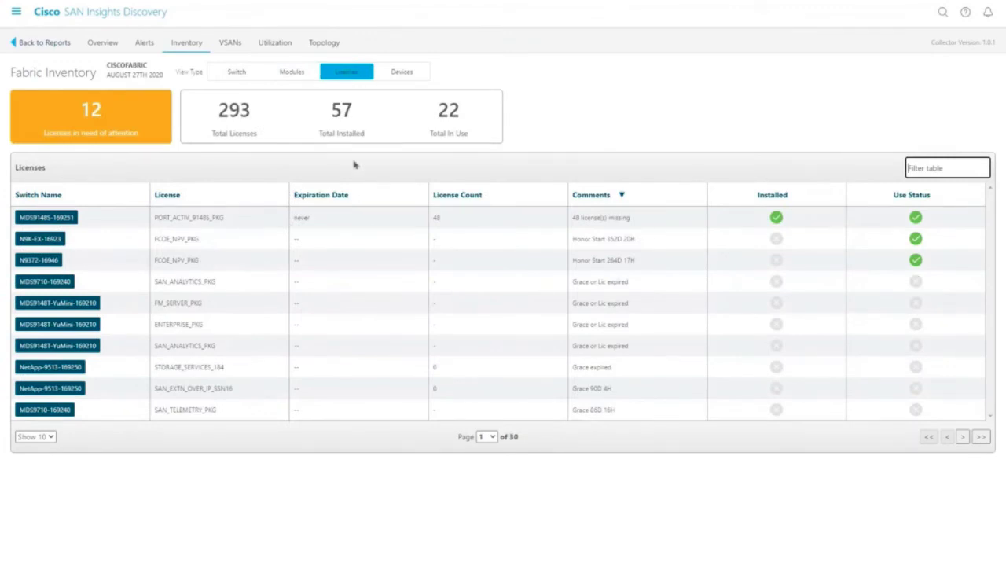
click(409, 74)
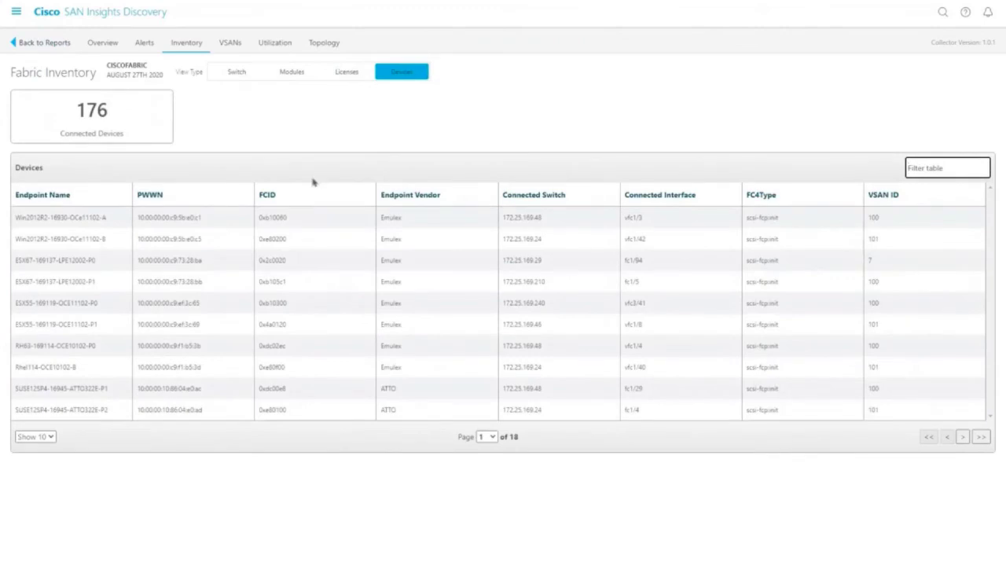
click(235, 75)
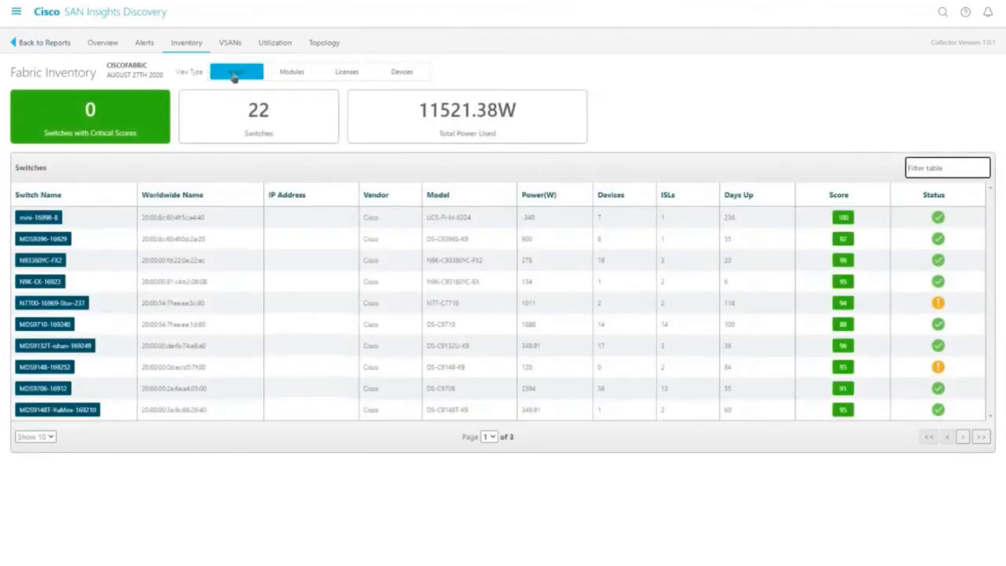
Open switch mini-16998-B and review its Ports, Modules, Licenses and Devices inventory
click(33, 224)
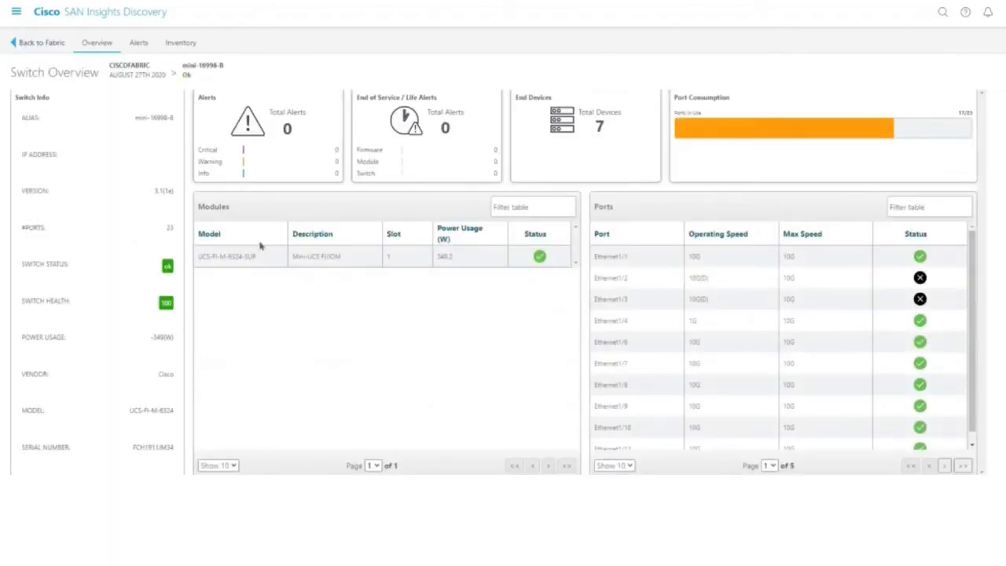
click(181, 45)
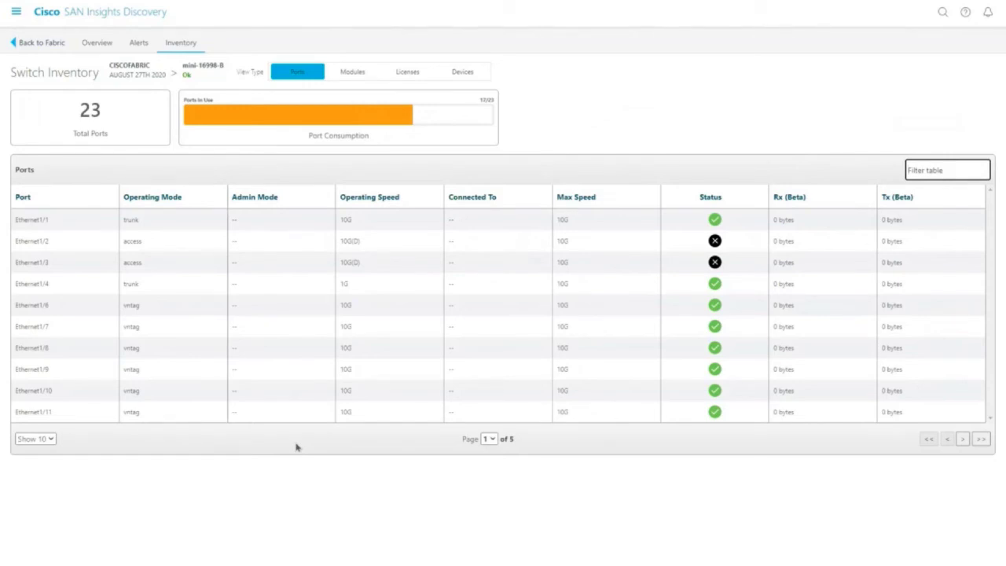
click(347, 75)
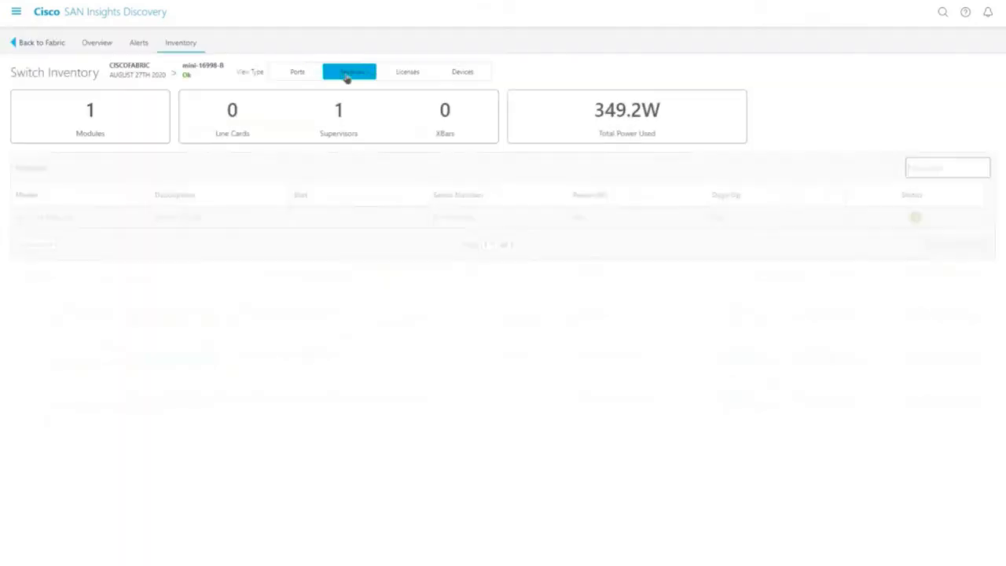
click(406, 77)
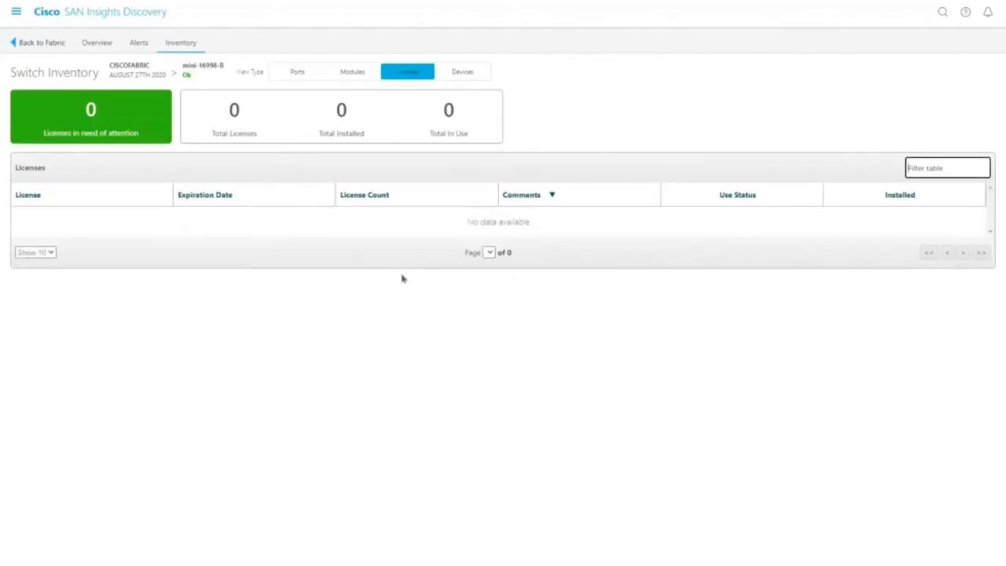
click(459, 76)
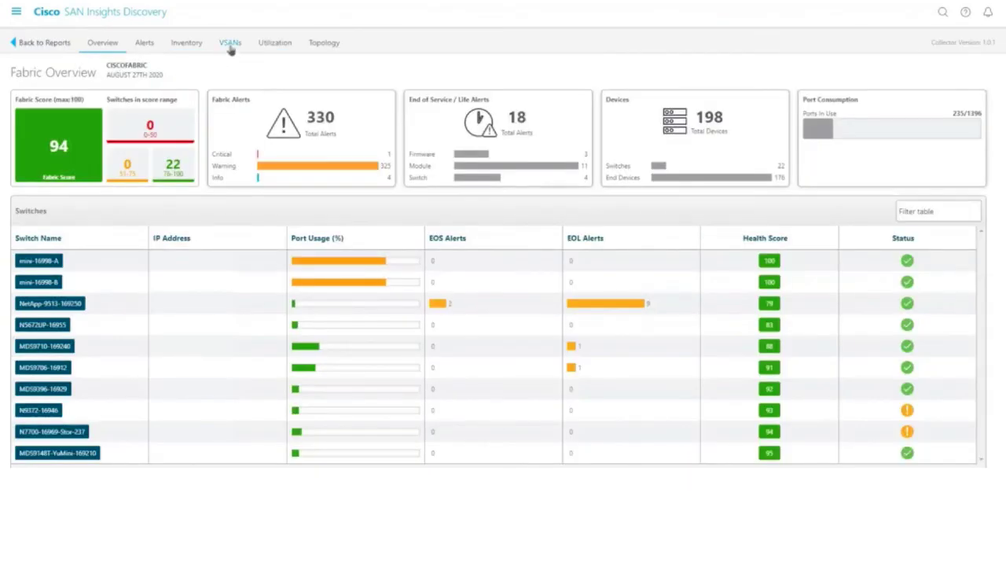
click(229, 45)
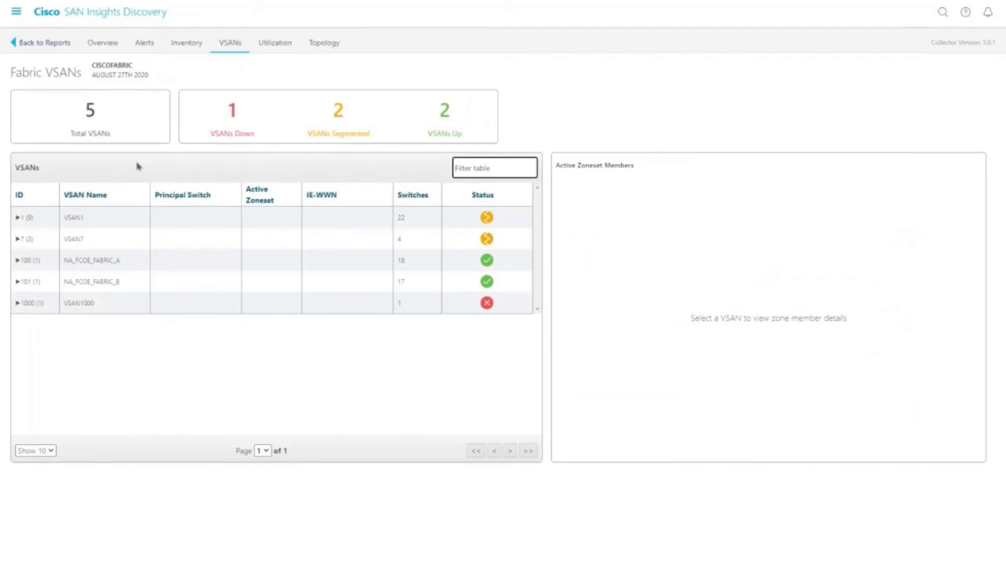
Expand VSAN 1 and show the zoneset members for VSAN0001
click(19, 219)
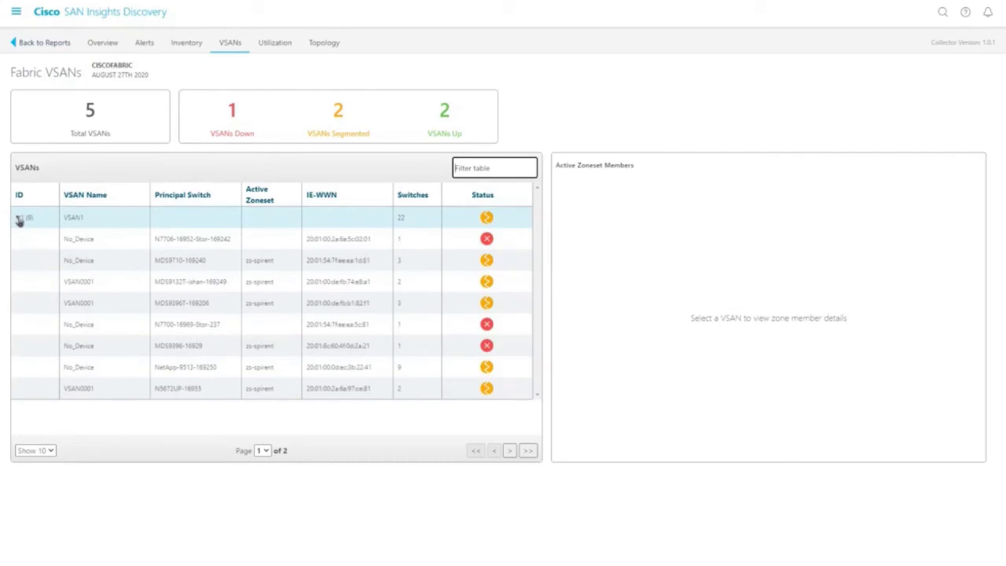
click(76, 285)
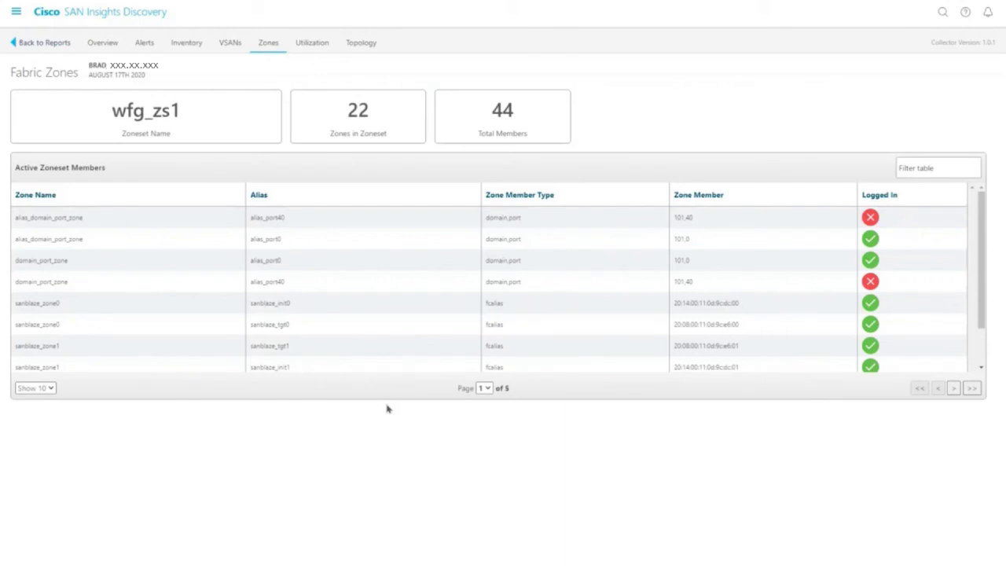
View fabric utilization (235 of 1396 ports used, switch CPU/memory), then open MDS9706-16912's overview
click(272, 44)
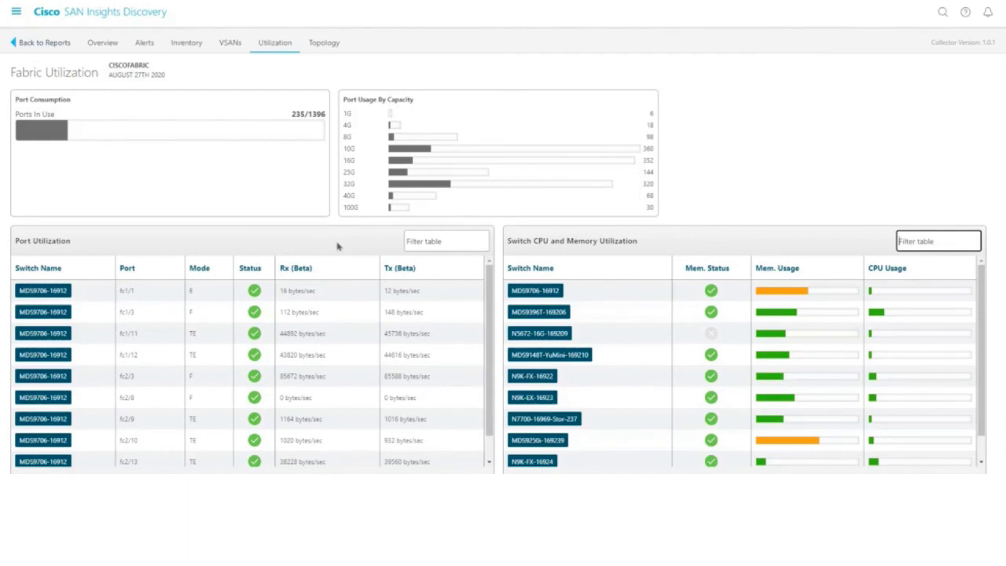
click(49, 296)
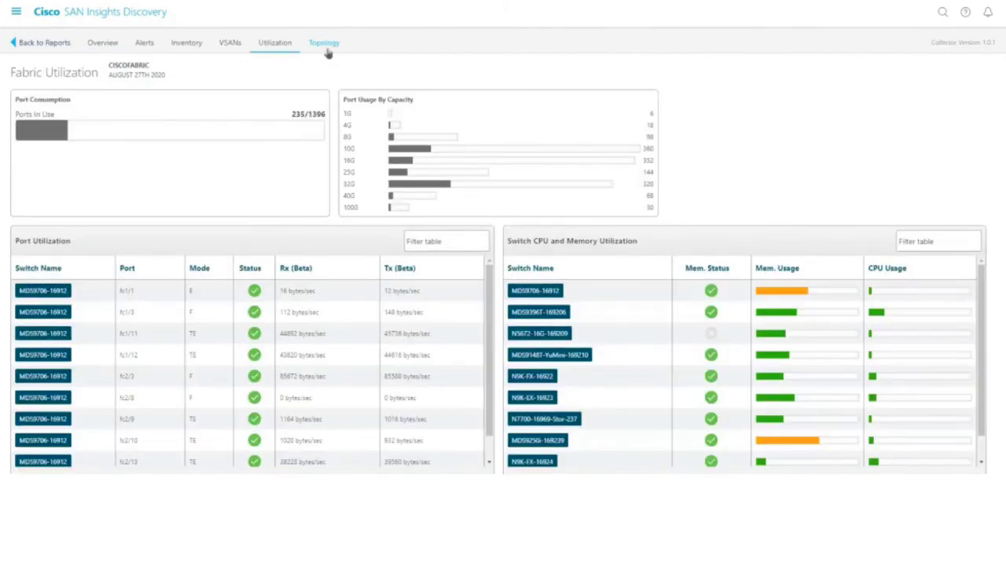
Show the CiscoFabric topology map, highlight N5672UP-16955's neighbours, then clear the highlight
click(326, 49)
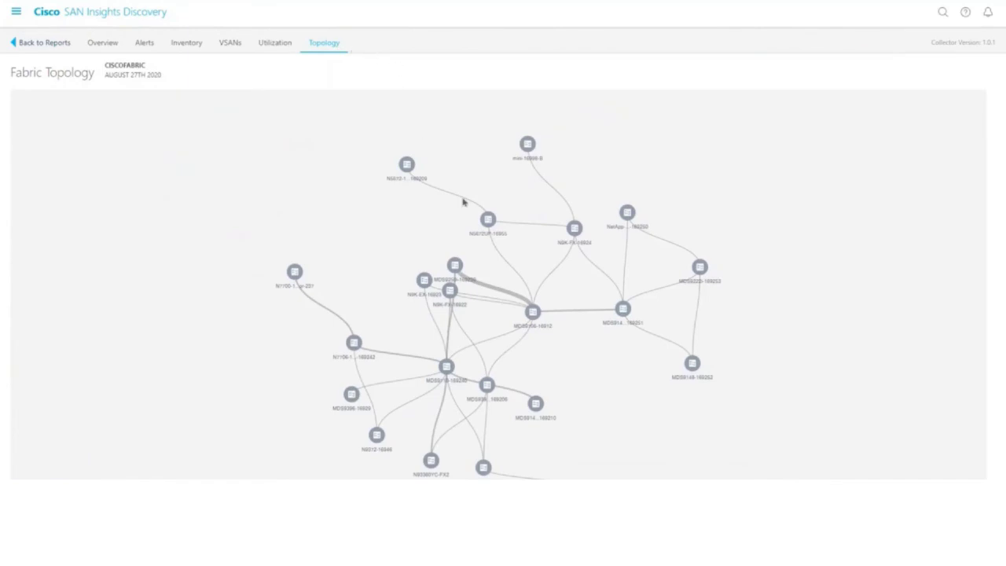
click(486, 186)
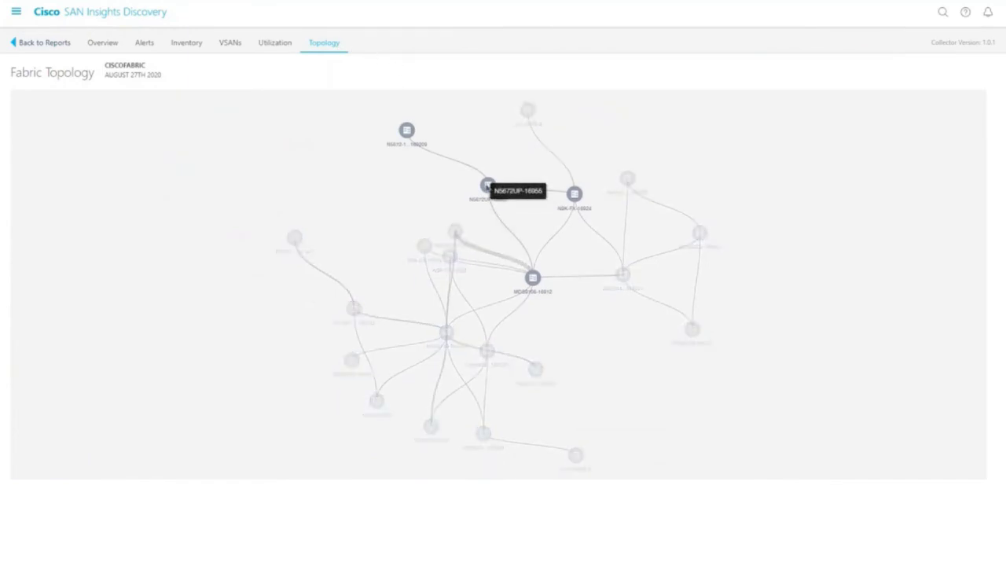
click(390, 193)
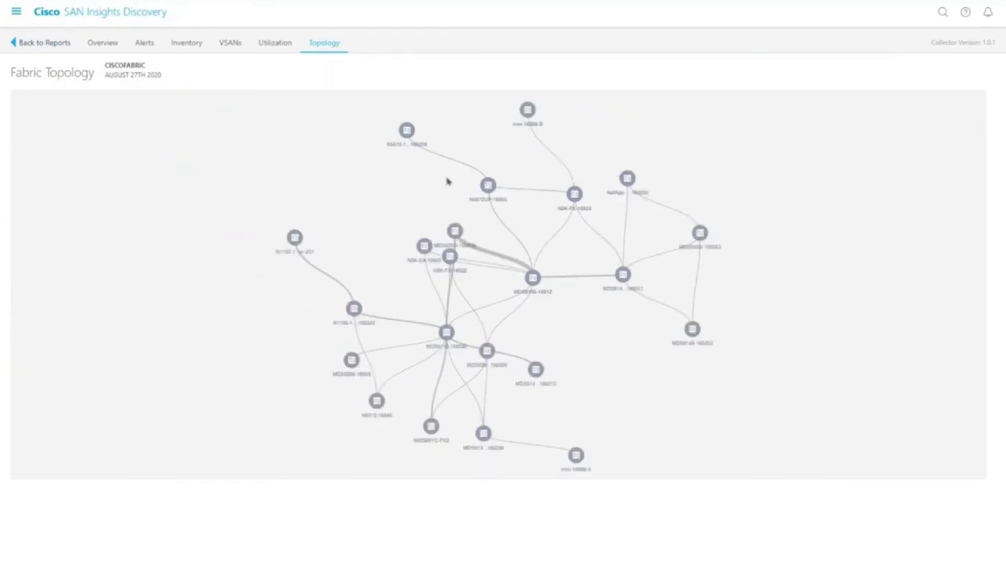